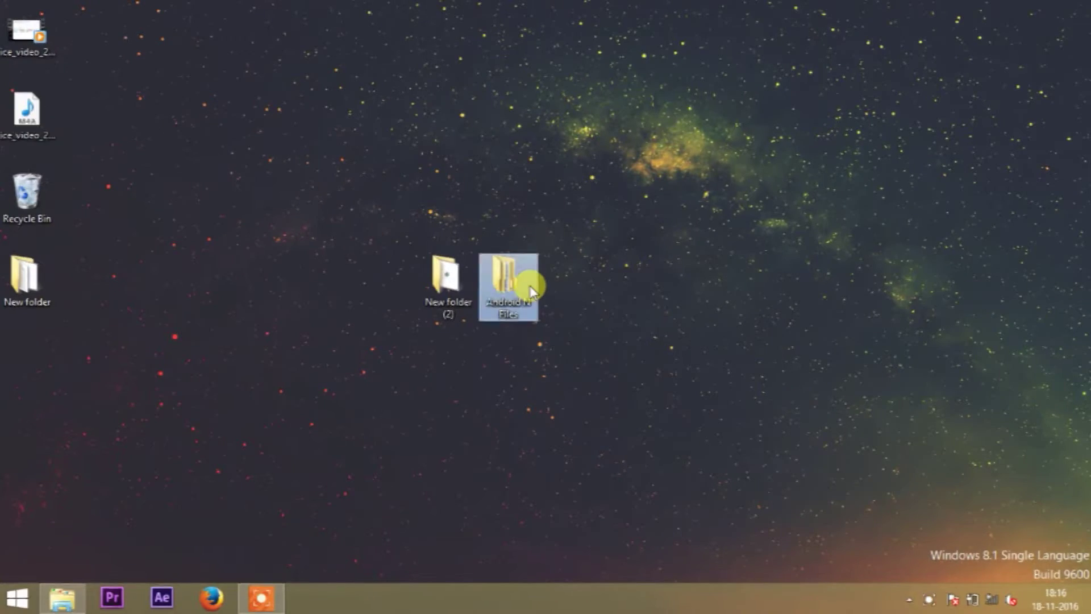
# Copy the CyanogenMod 14.1 and Open GApps zips from the Android N Files folder
pyautogui.doubleClick(530, 290)
pyautogui.moveTo(824, 284); pyautogui.dragTo(213, 265)
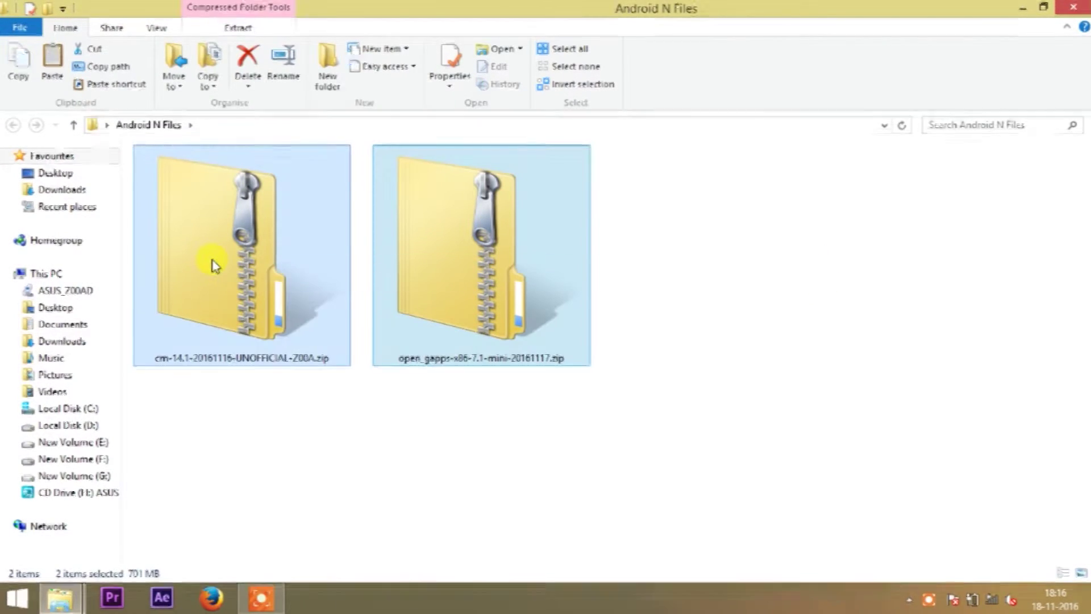
pyautogui.rightClick(213, 260)
pyautogui.click(249, 415)
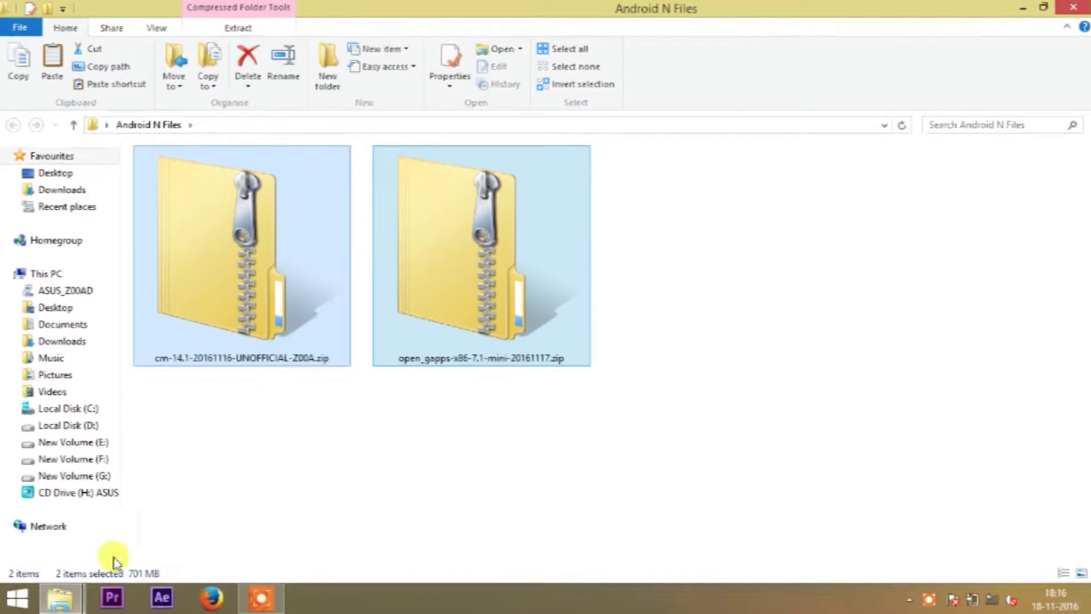
# Paste both zips onto the ASUS_Z00AD phone's SD card
pyautogui.click(62, 597)
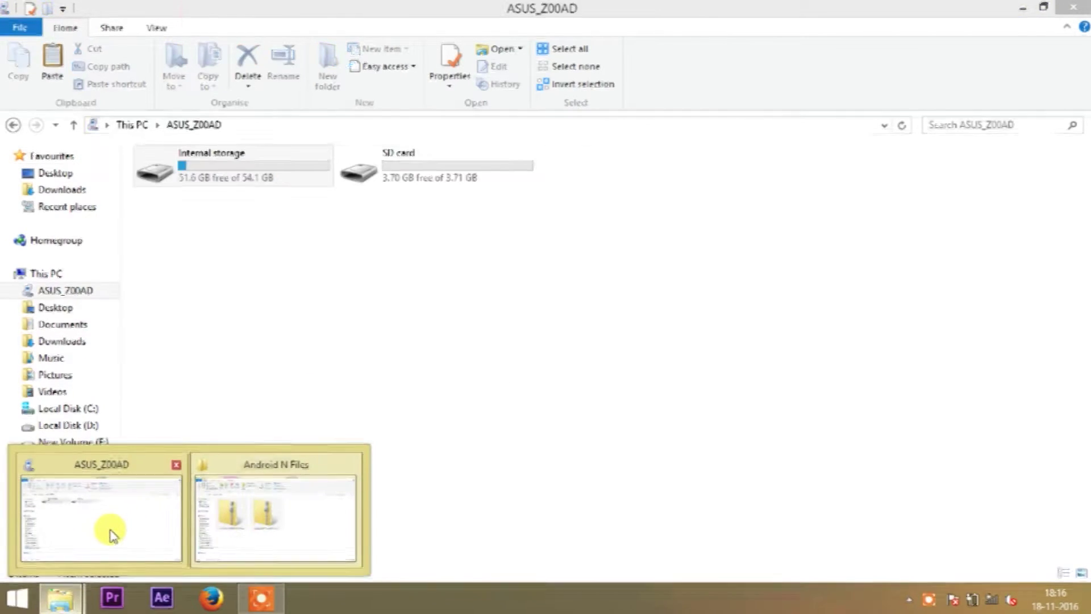
pyautogui.click(110, 533)
pyautogui.click(77, 278)
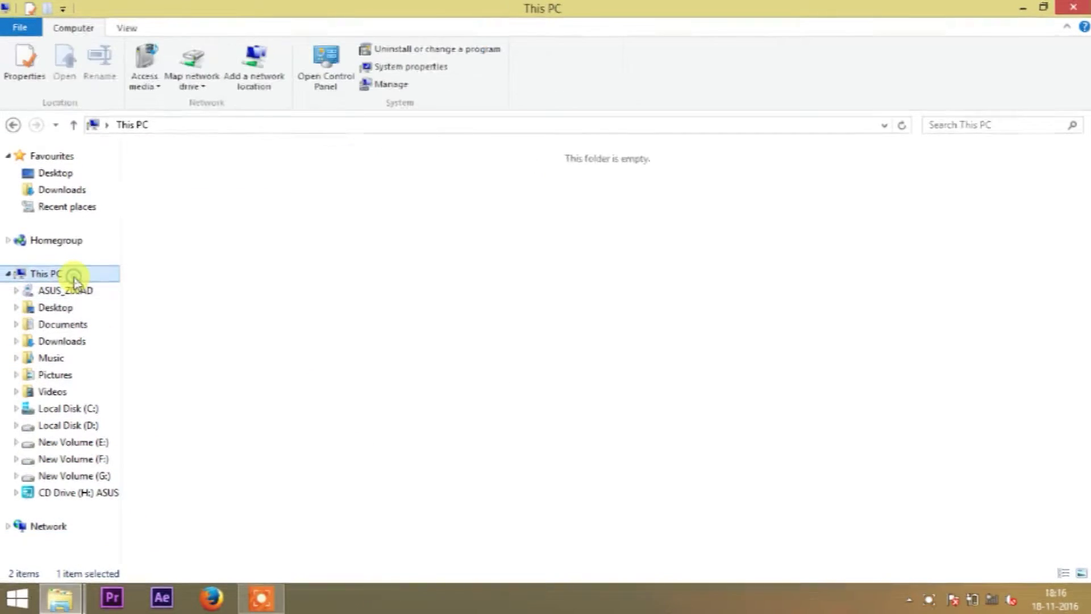
pyautogui.doubleClick(229, 300)
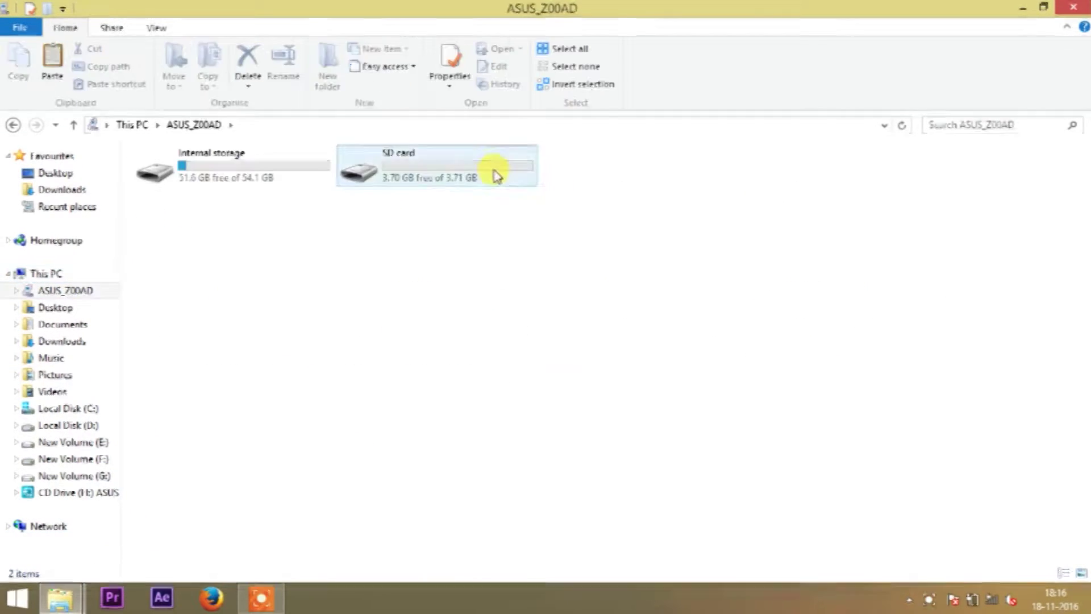
pyautogui.doubleClick(495, 171)
pyautogui.rightClick(432, 274)
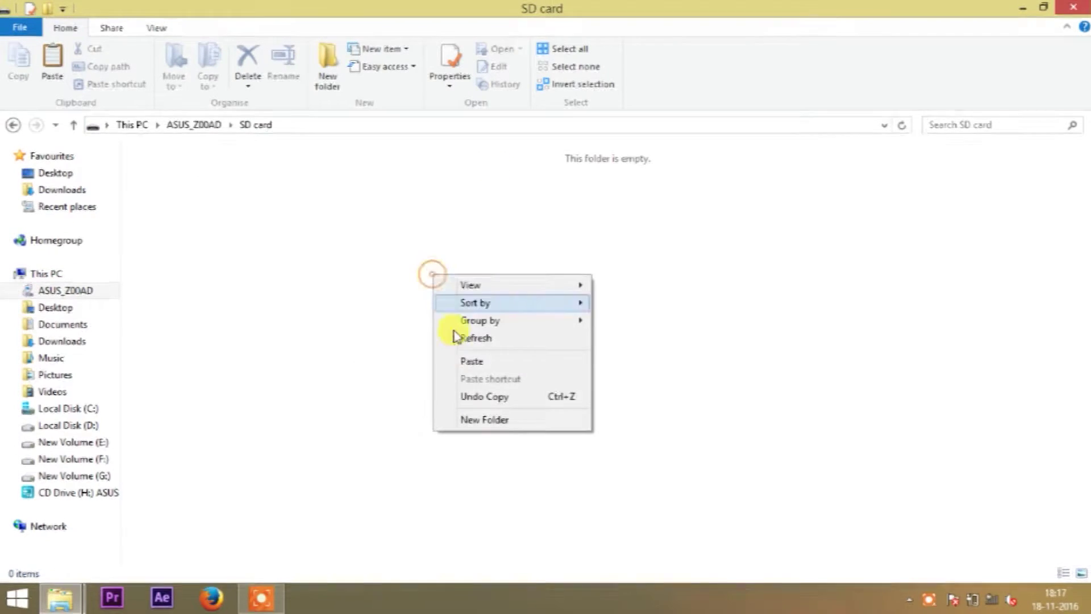
pyautogui.click(461, 360)
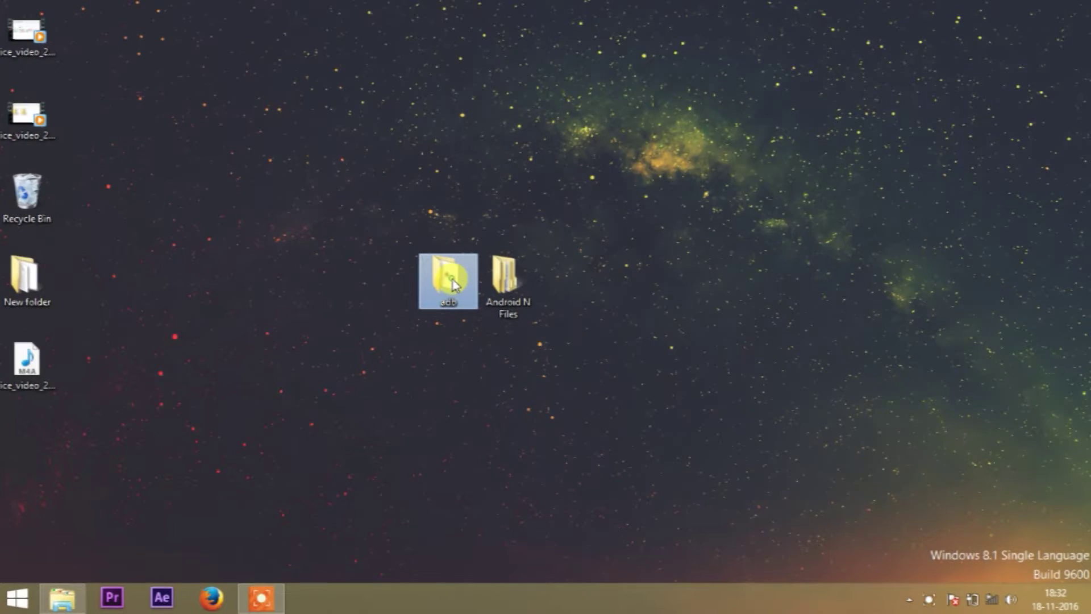
# Launch the Minimal ADB and Fastboot installer and keep the default Start menu folder
pyautogui.doubleClick(452, 283)
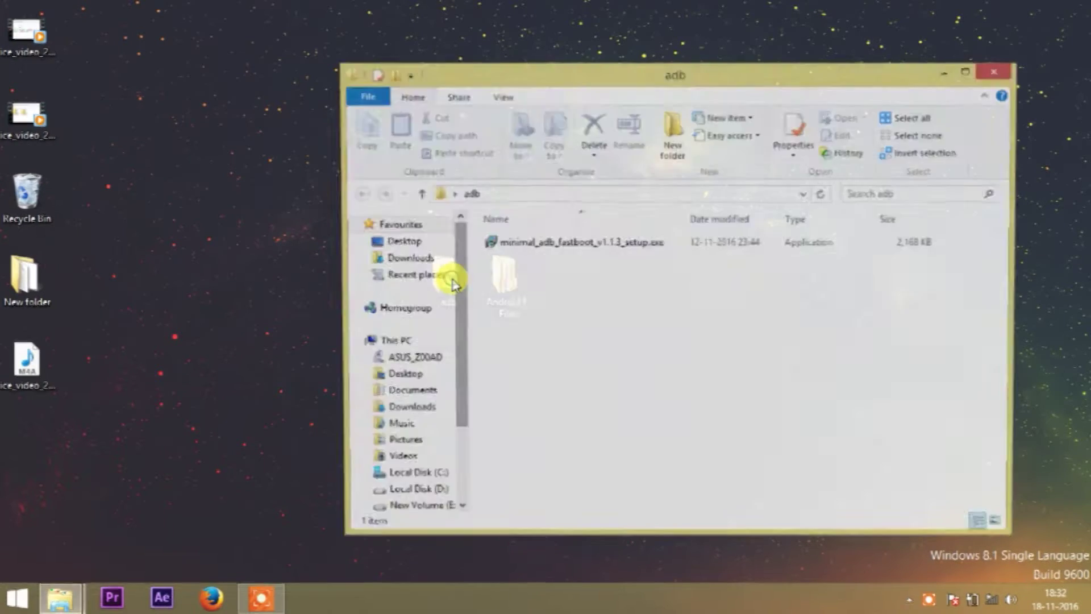
pyautogui.click(619, 247)
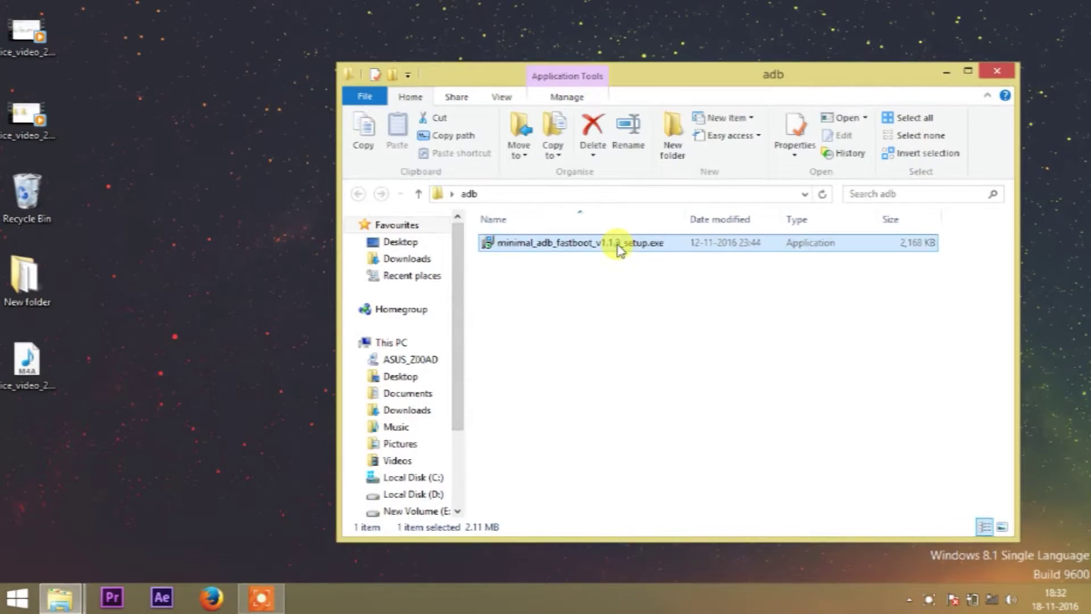
pyautogui.doubleClick(619, 246)
pyautogui.click(636, 426)
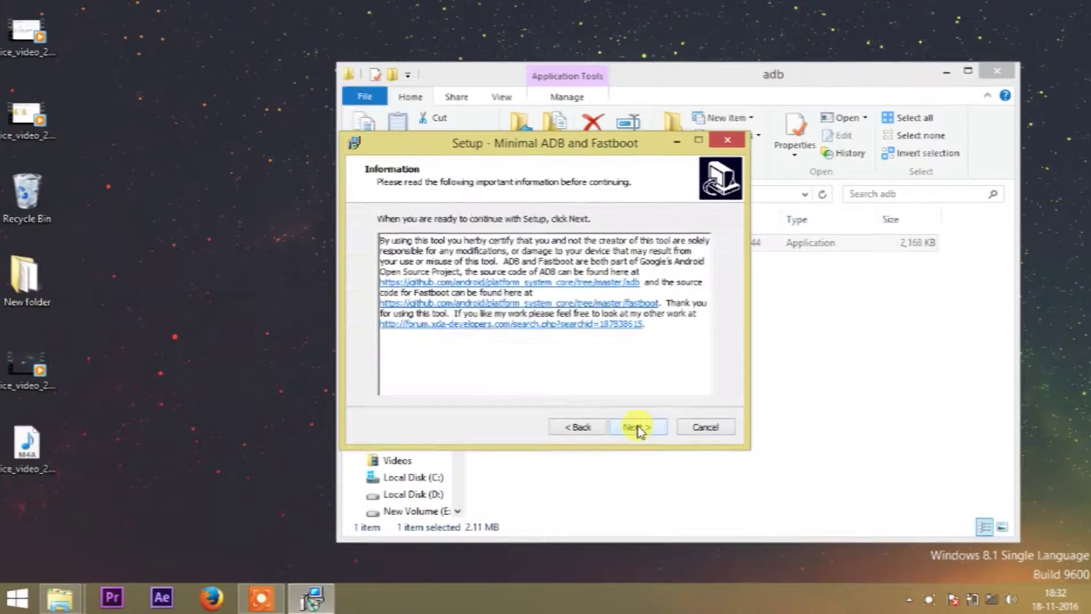
pyautogui.click(612, 371)
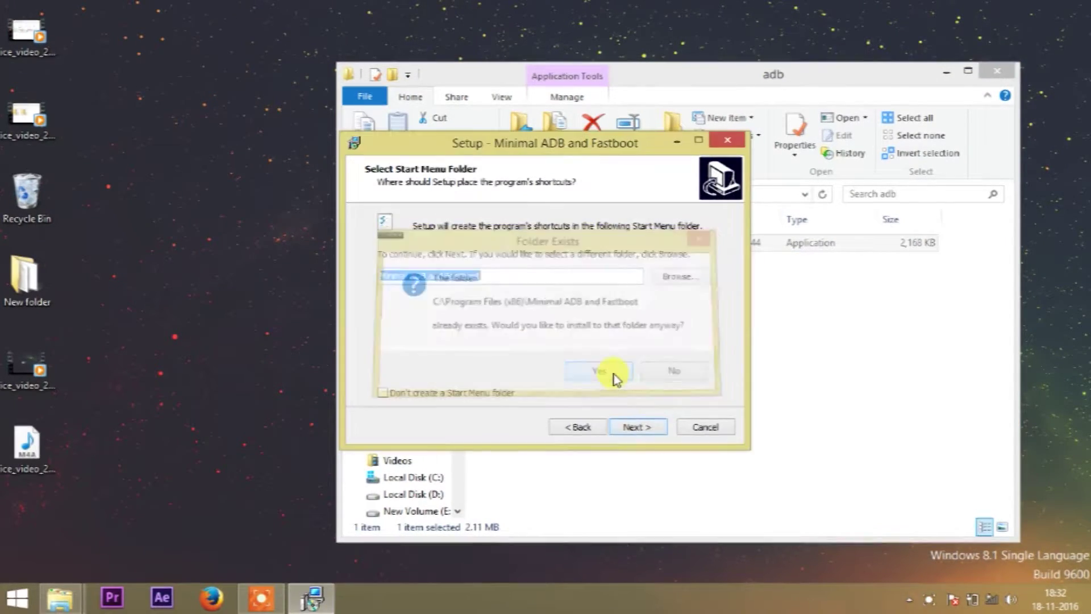
pyautogui.click(638, 427)
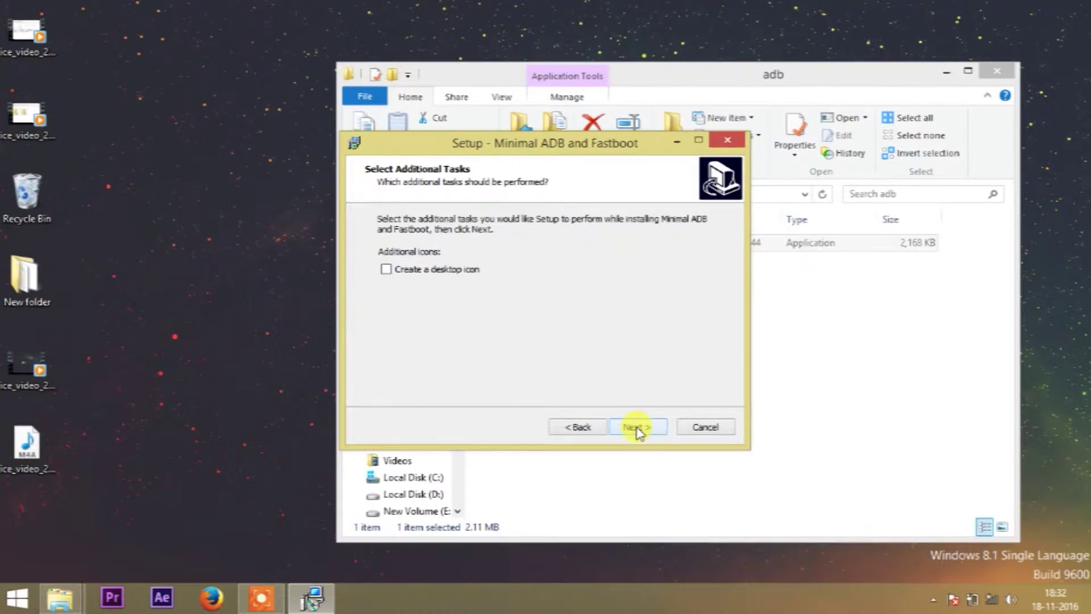
# Enable the desktop icon, install and finish, then close the command window
pyautogui.click(580, 426)
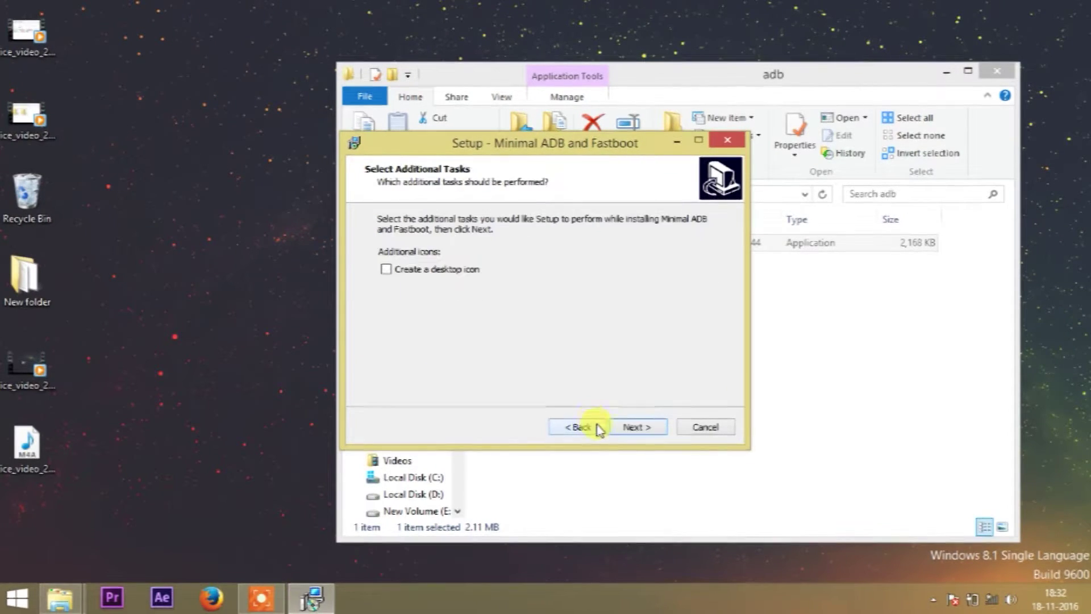
pyautogui.click(457, 272)
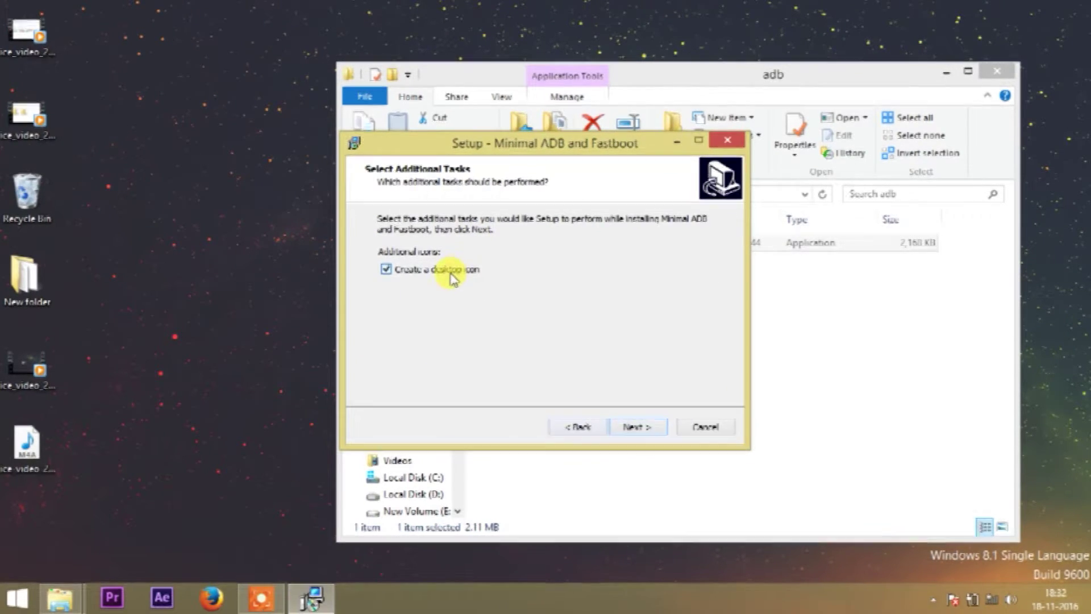
pyautogui.click(586, 427)
pyautogui.click(628, 426)
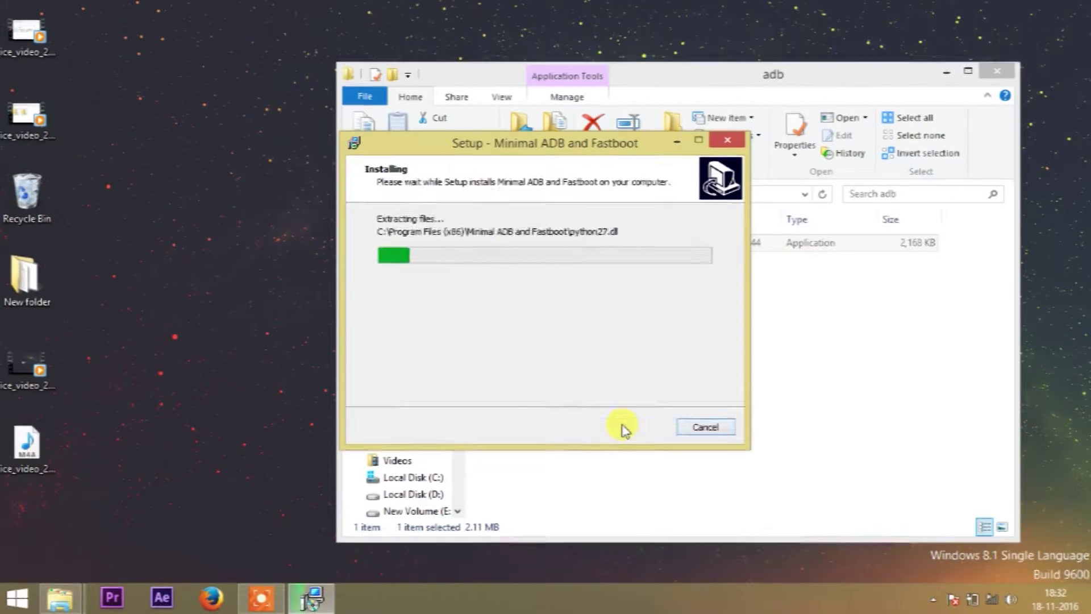
pyautogui.click(630, 428)
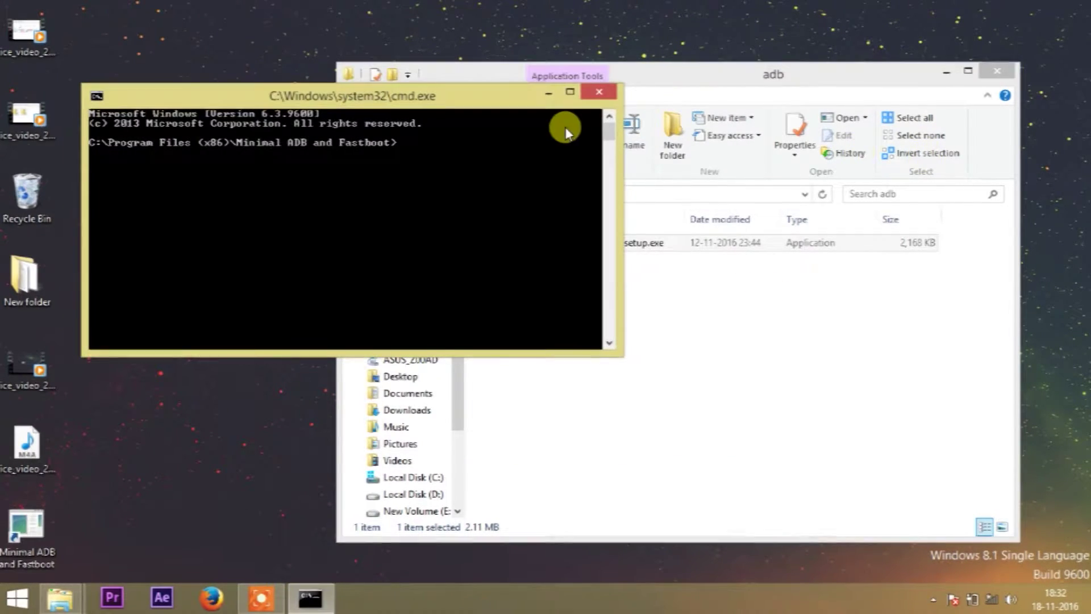
pyautogui.click(595, 99)
# Extract the bootloader upgrade zip in Android N Files and copy the extracted folder
pyautogui.click(996, 73)
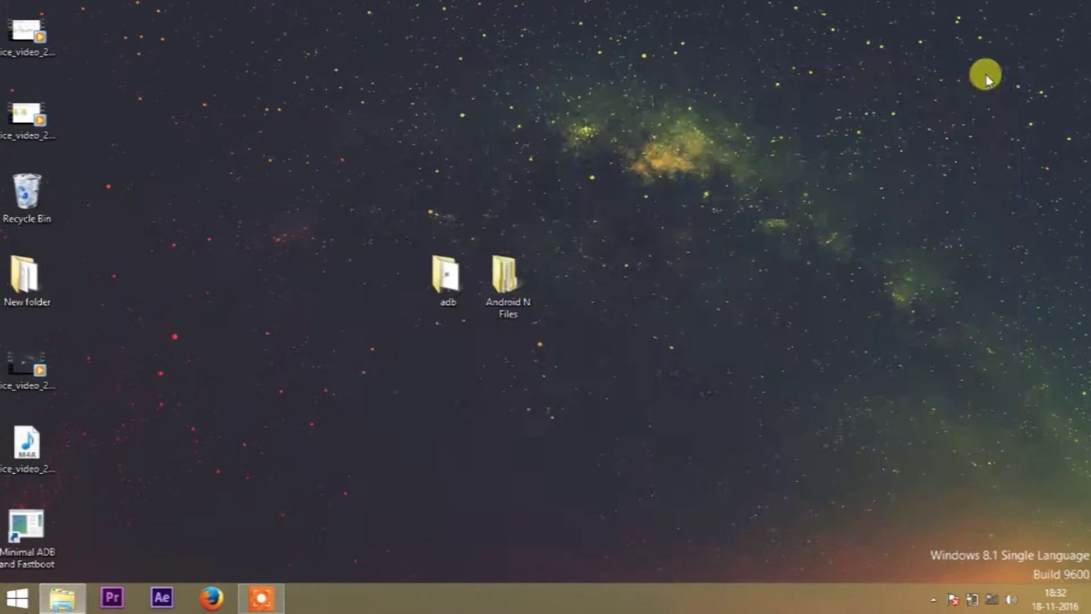
pyautogui.doubleClick(483, 296)
pyautogui.click(511, 282)
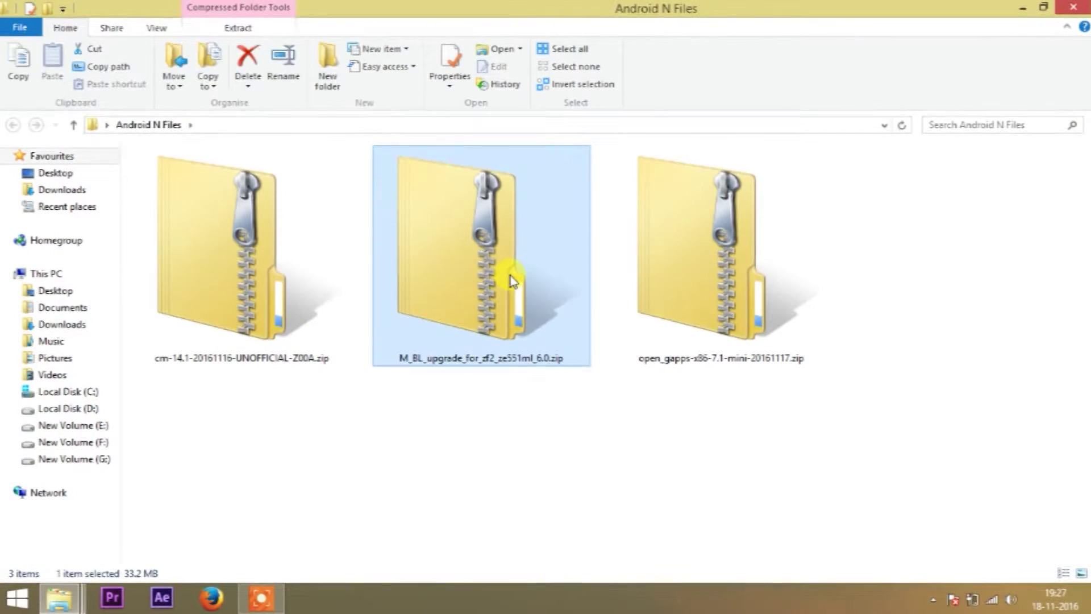
pyautogui.rightClick(512, 282)
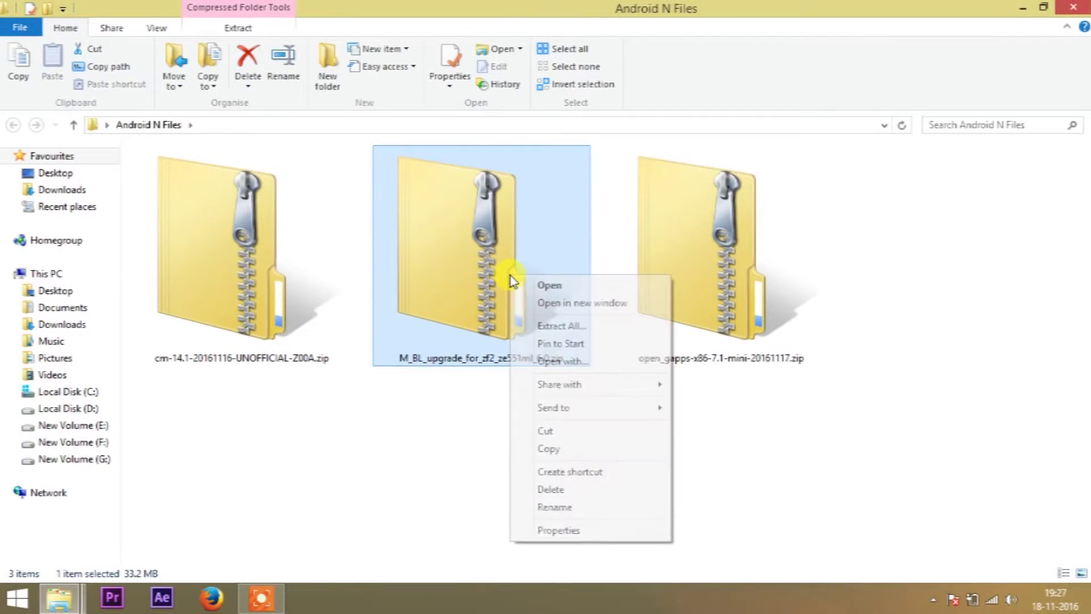
pyautogui.click(546, 328)
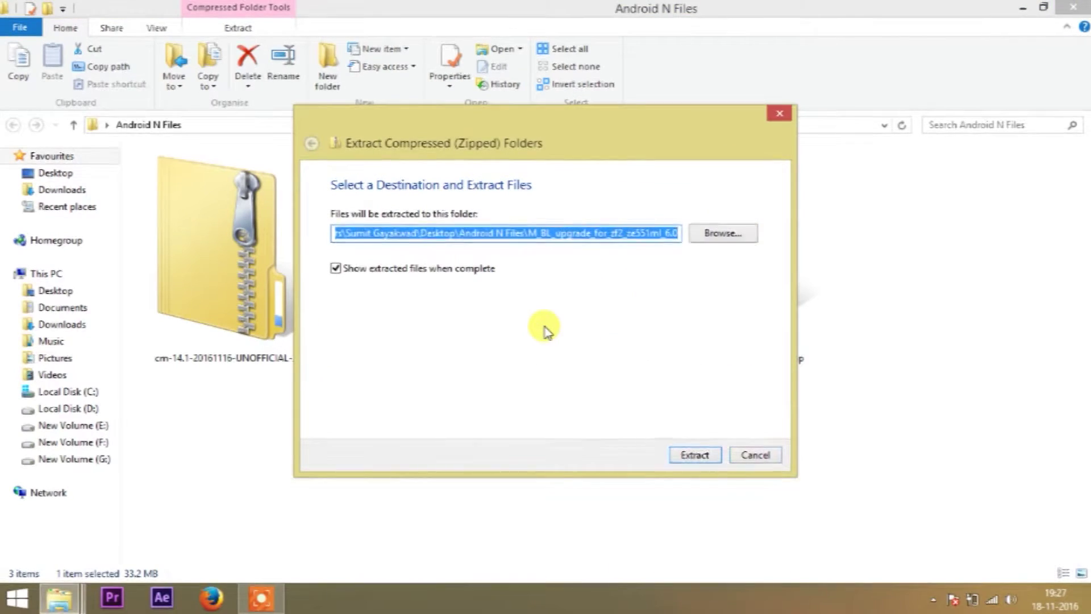
pyautogui.press('Return')
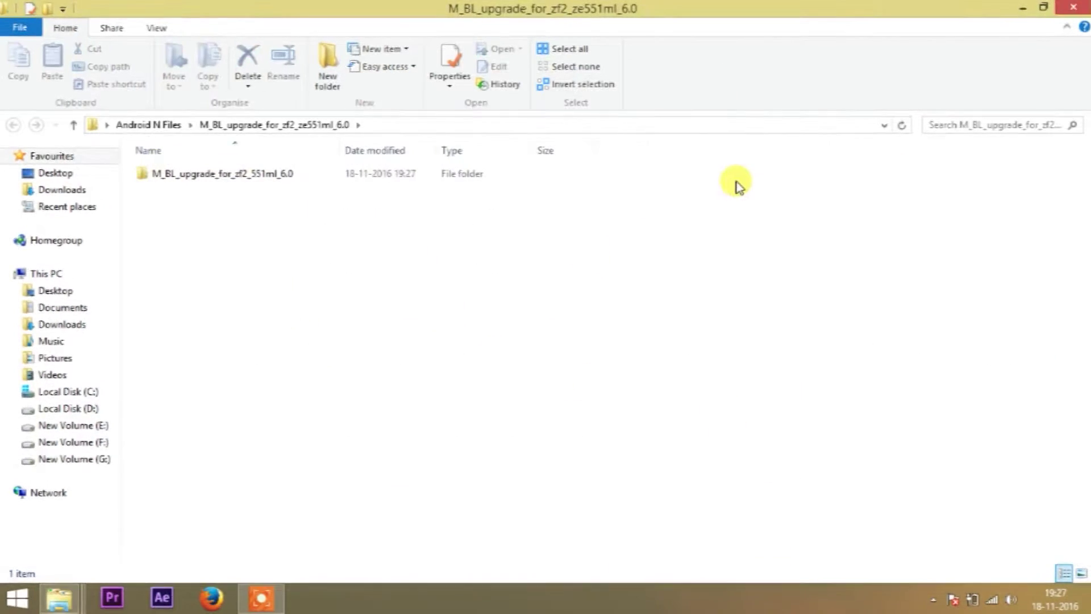
pyautogui.hotkey('alt', 'Up')
pyautogui.rightClick(254, 278)
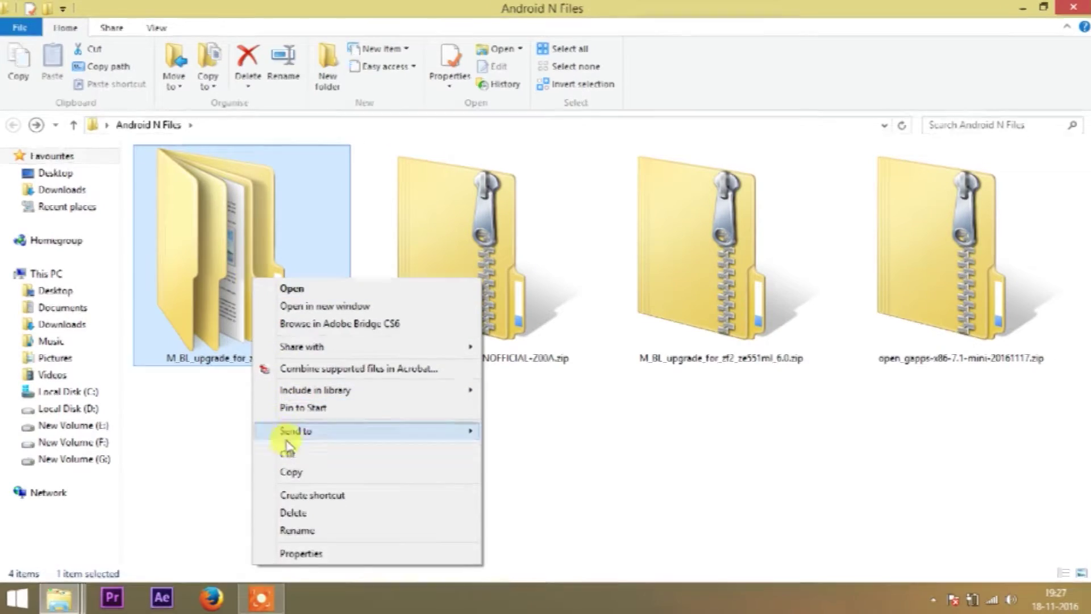
pyautogui.click(289, 470)
# Paste it into C:\Program Files (x86)\Minimal ADB and Fastboot with administrator permission
pyautogui.click(94, 394)
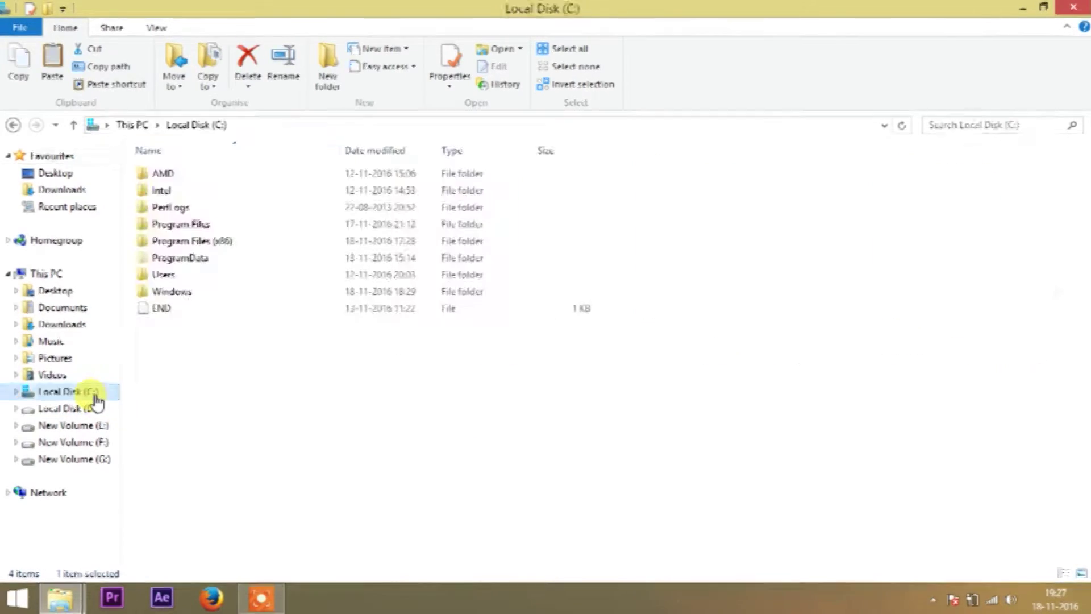
pyautogui.doubleClick(234, 242)
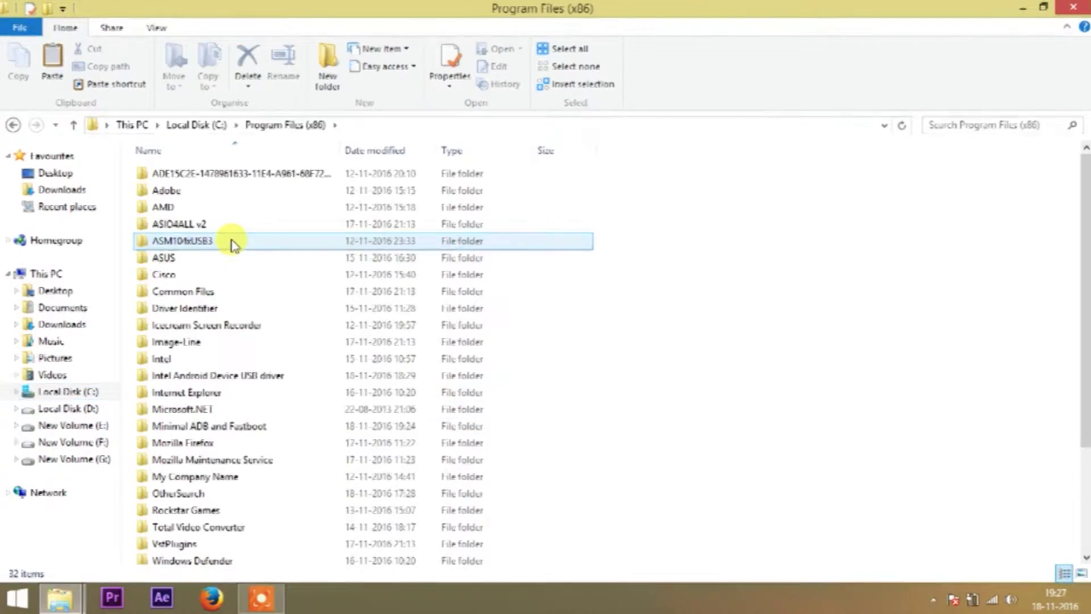
pyautogui.click(233, 243)
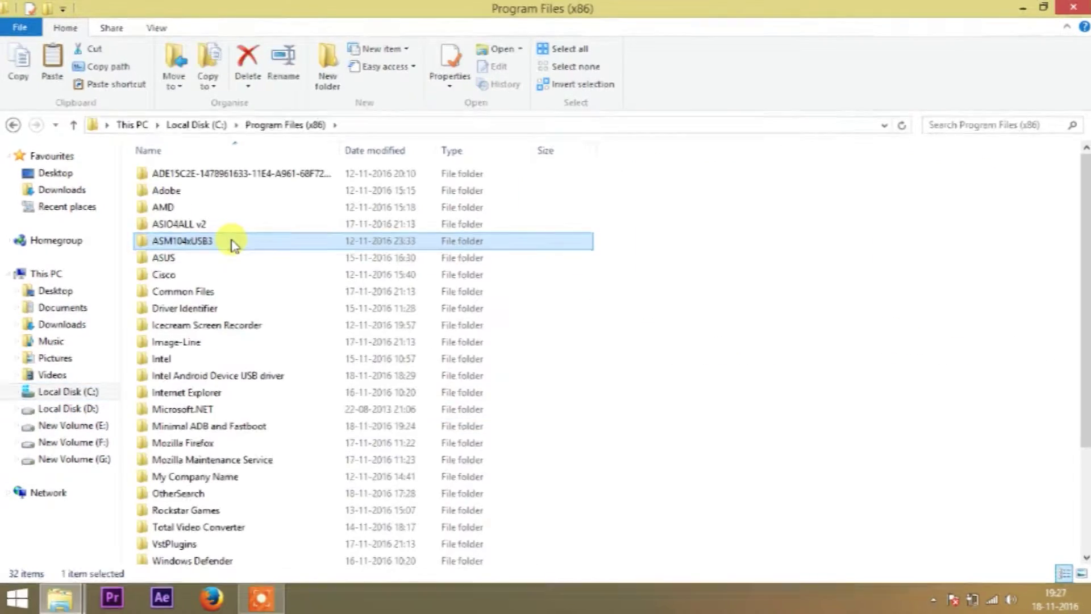
pyautogui.doubleClick(195, 425)
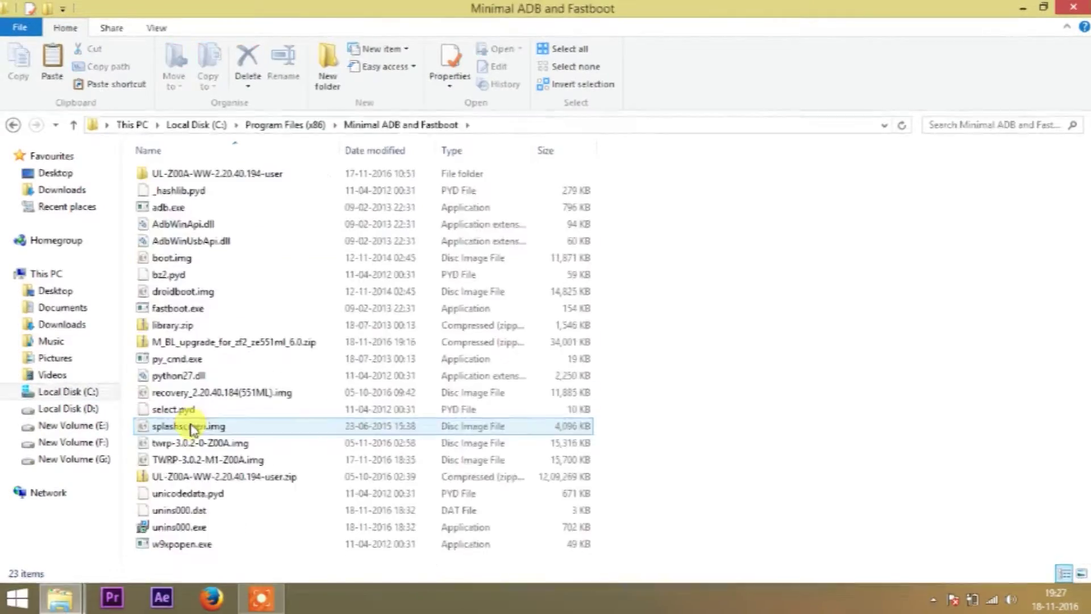
pyautogui.rightClick(731, 343)
pyautogui.click(744, 468)
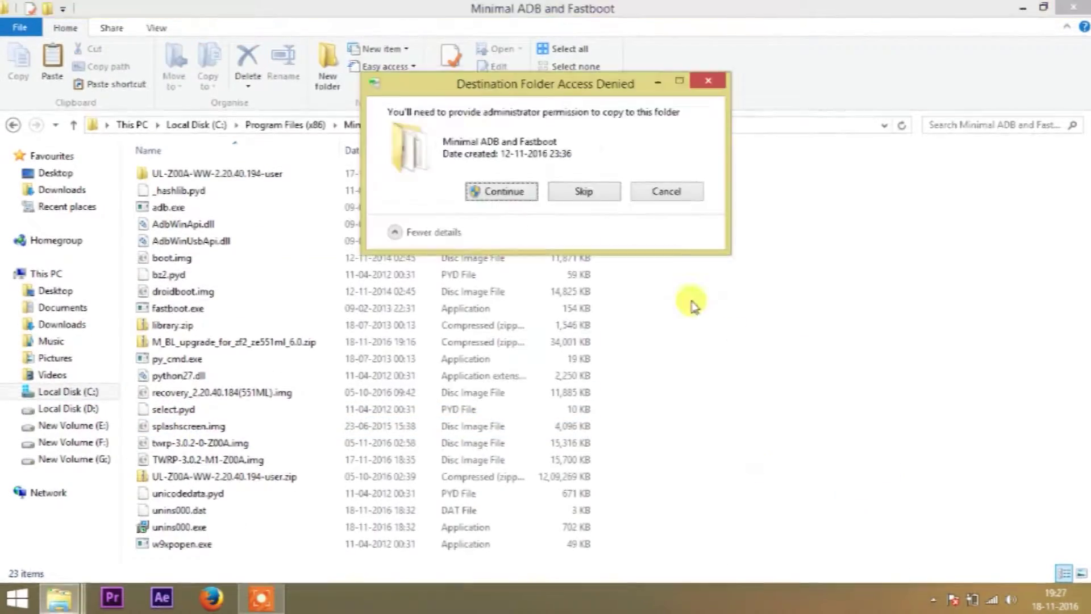
pyautogui.click(529, 196)
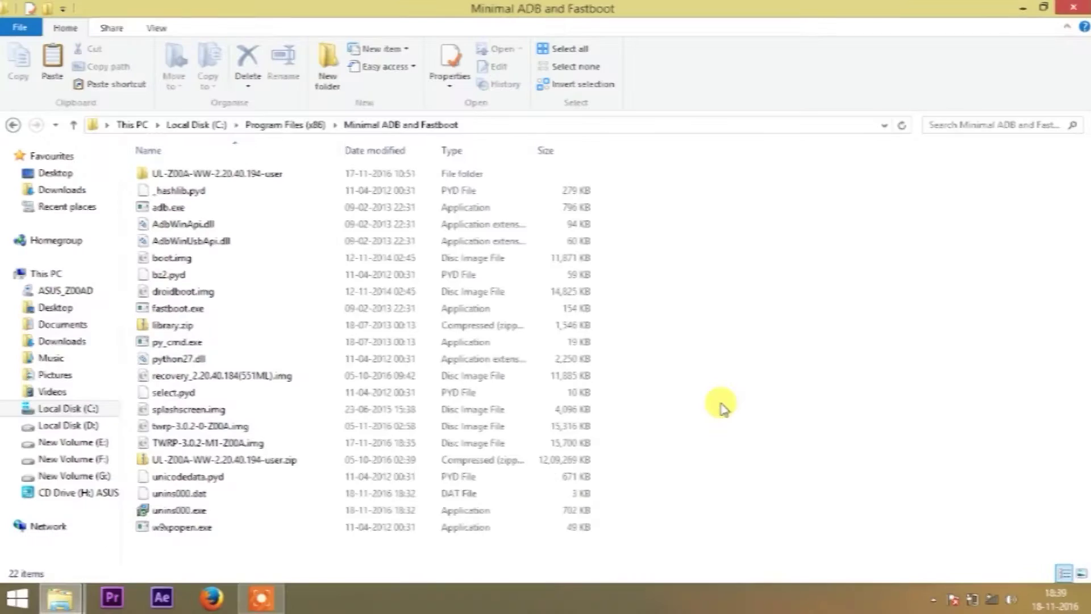
# Open a command window in the Minimal ADB and Fastboot folder and run 'adb devices'
pyautogui.keyDown('shift'); pyautogui.rightClick(720, 408); pyautogui.keyUp('shift')
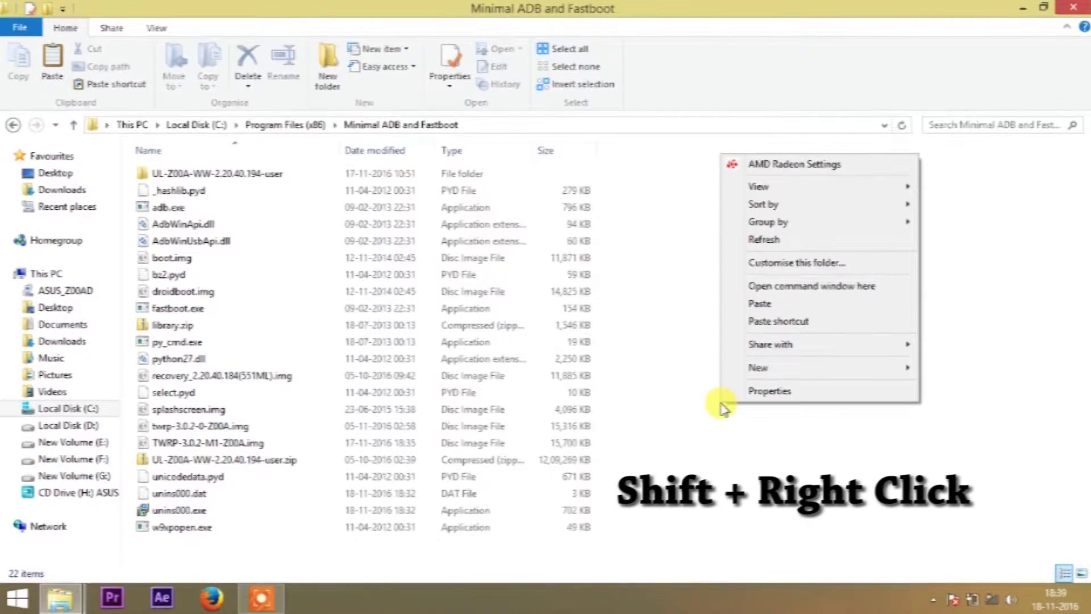
pyautogui.click(790, 290)
pyautogui.write('adb')
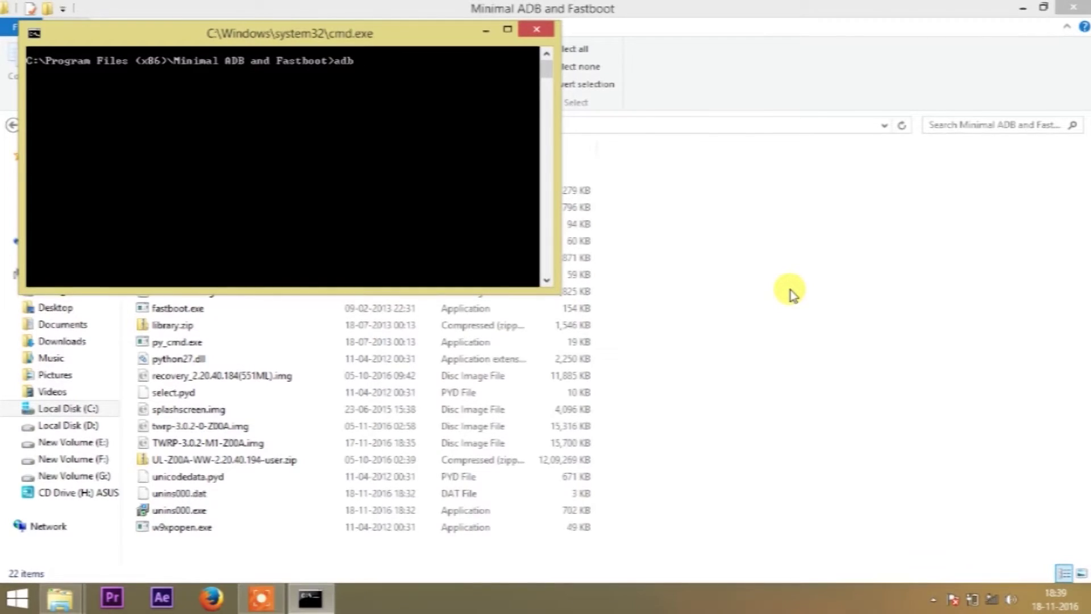
pyautogui.write('d')
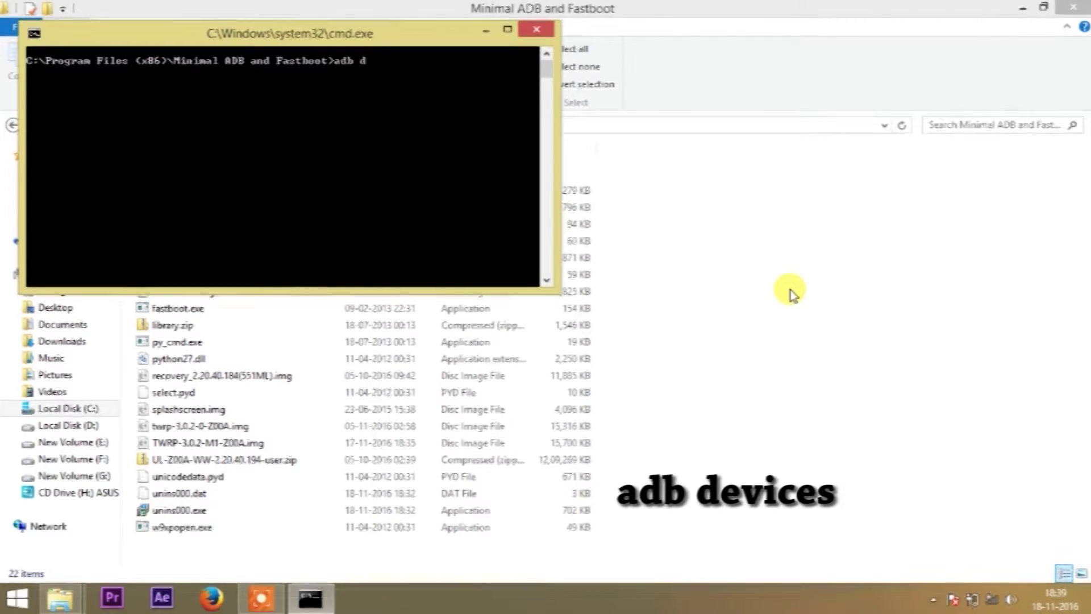
pyautogui.write('evices')
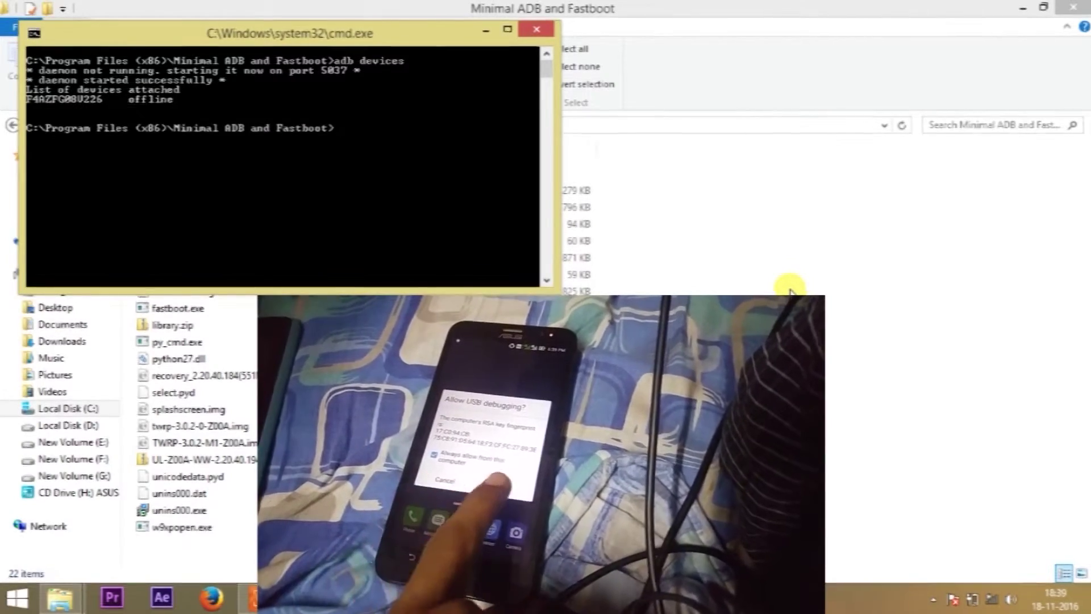
pyautogui.write('adb')
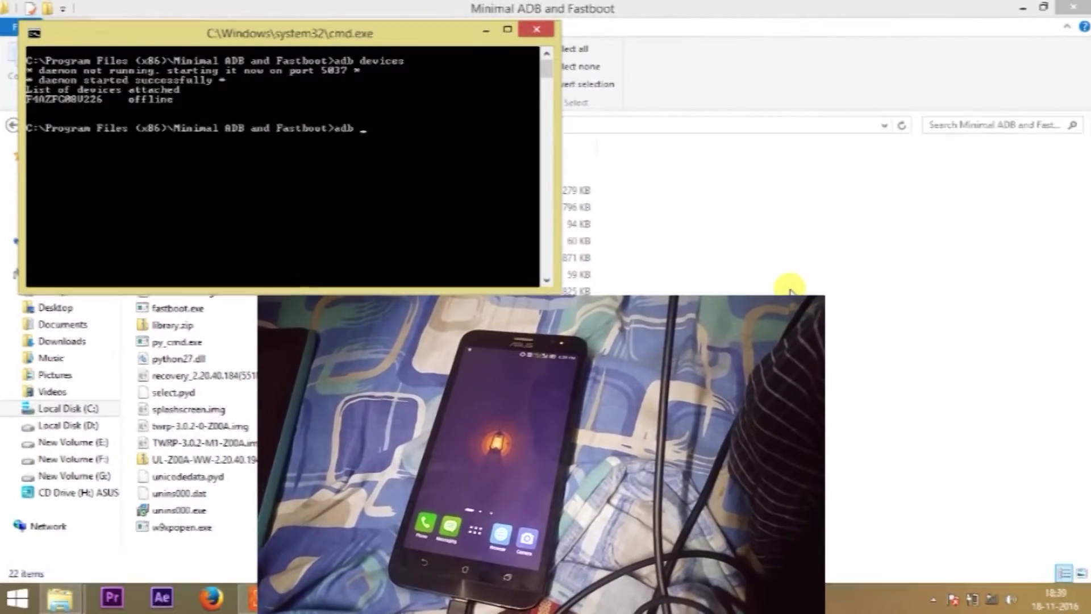
pyautogui.write(' devices')
pyautogui.press('Return')
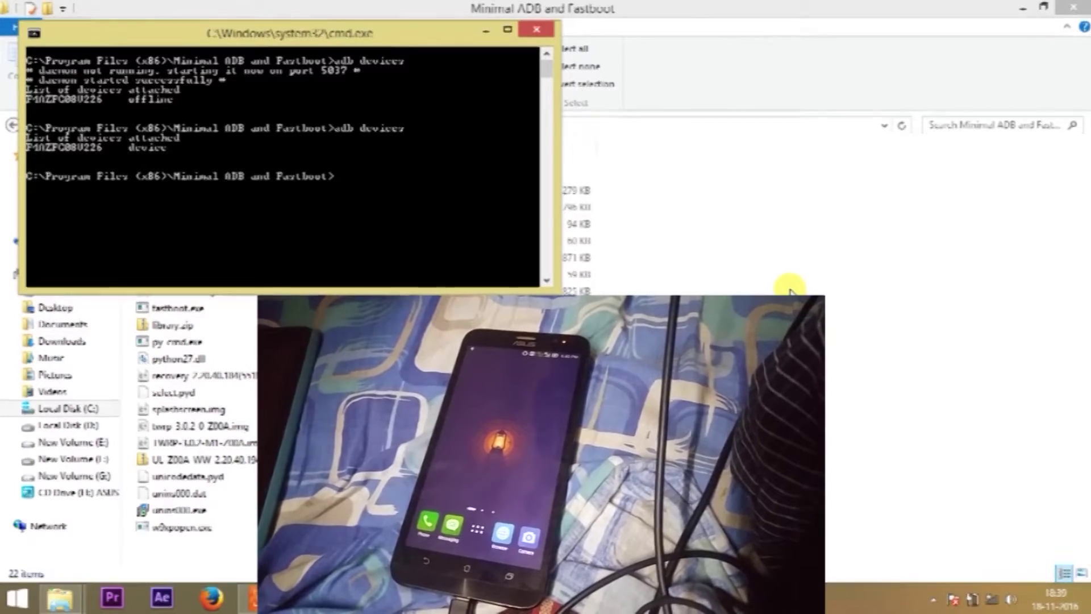
pyautogui.write('adb re')
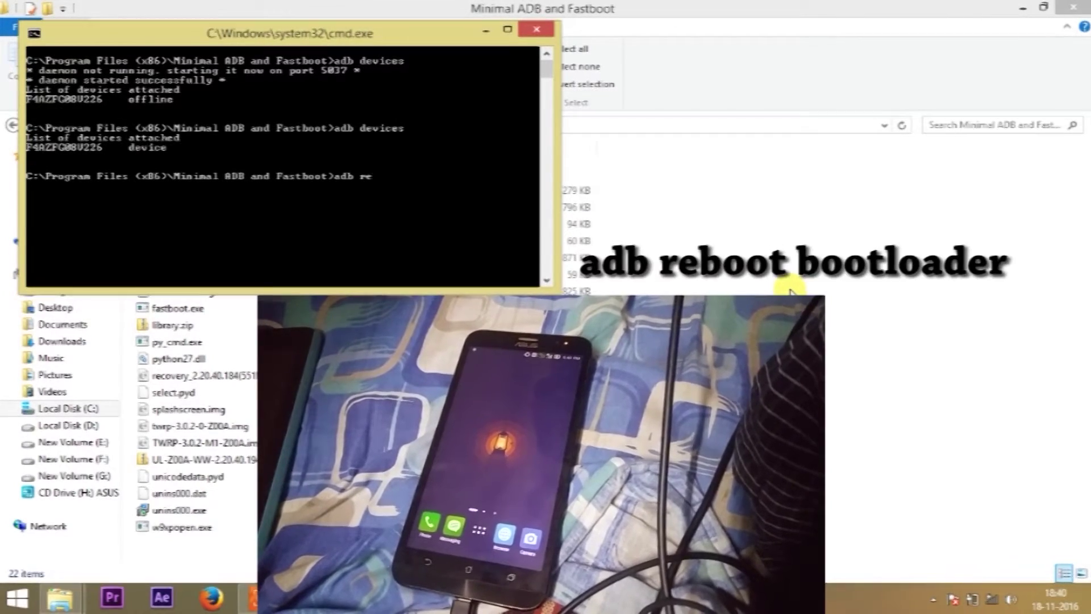
pyautogui.write('boot bootloader')
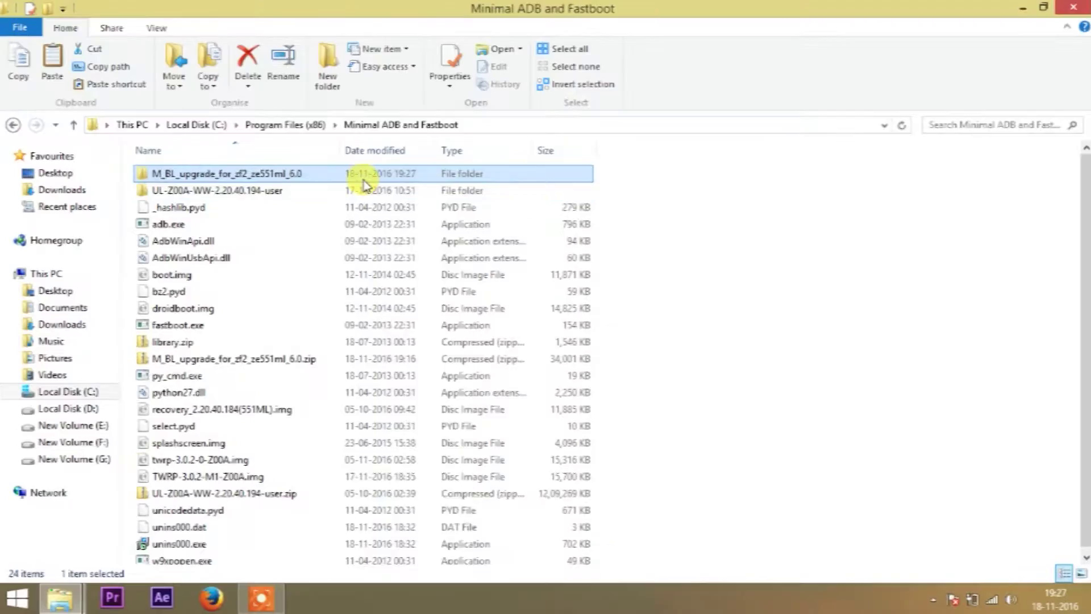
# Run upgrade.bat from the M_BL_upgrade_for_zf2_ze551ml_6.0 folder
pyautogui.doubleClick(366, 179)
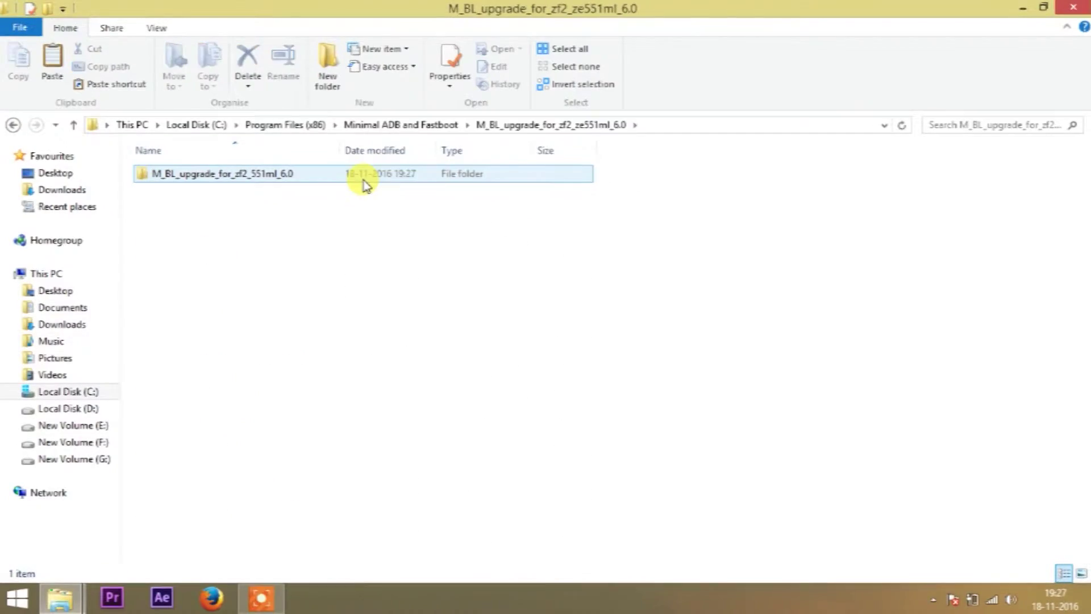
pyautogui.doubleClick(351, 179)
pyautogui.doubleClick(291, 177)
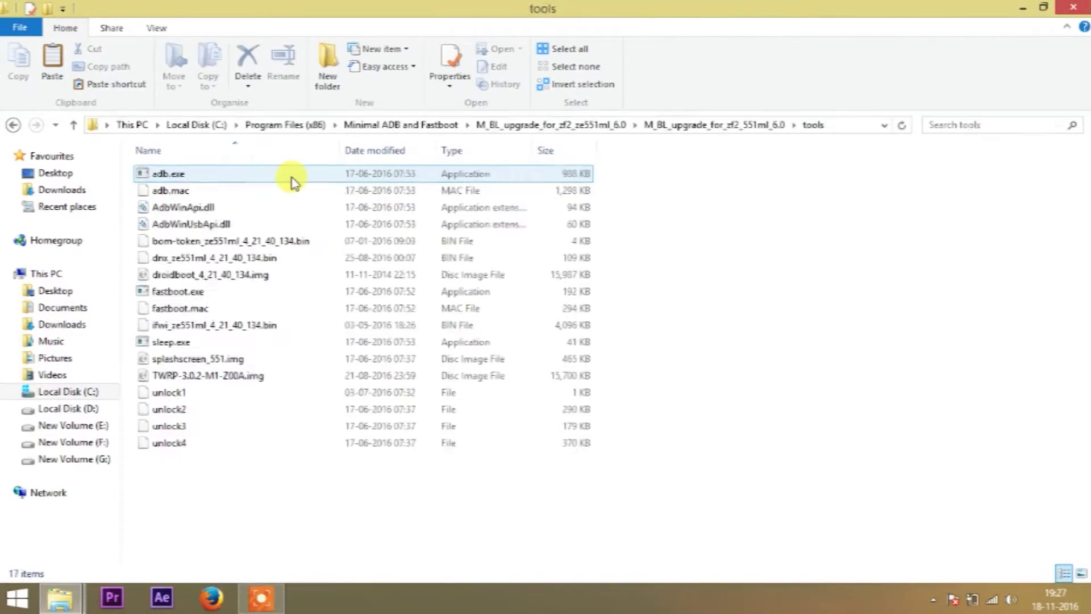
pyautogui.press('BackSpace')
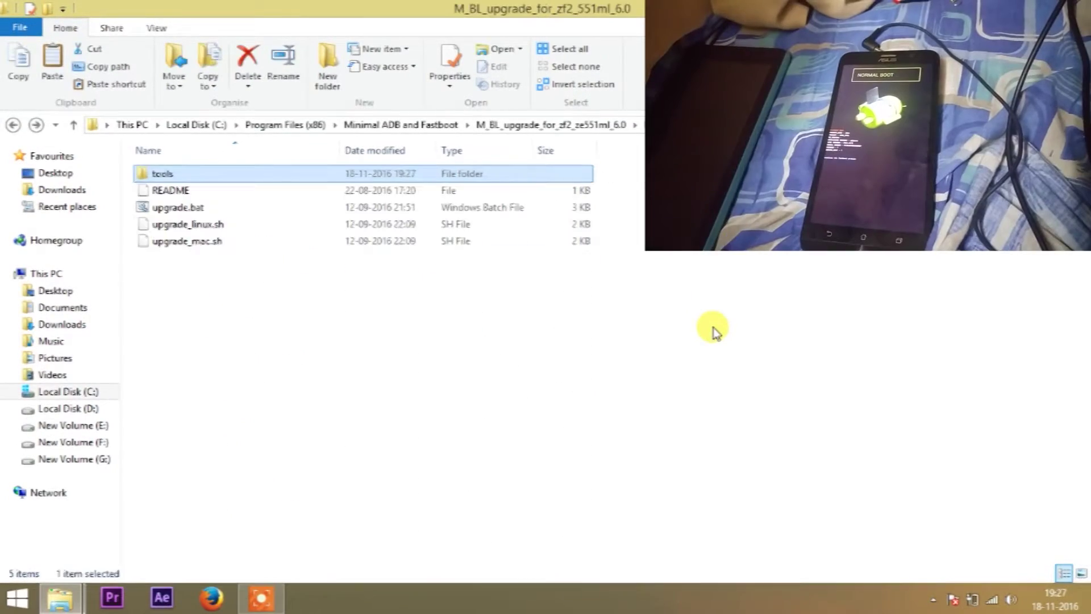
pyautogui.click(331, 212)
pyautogui.doubleClick(329, 208)
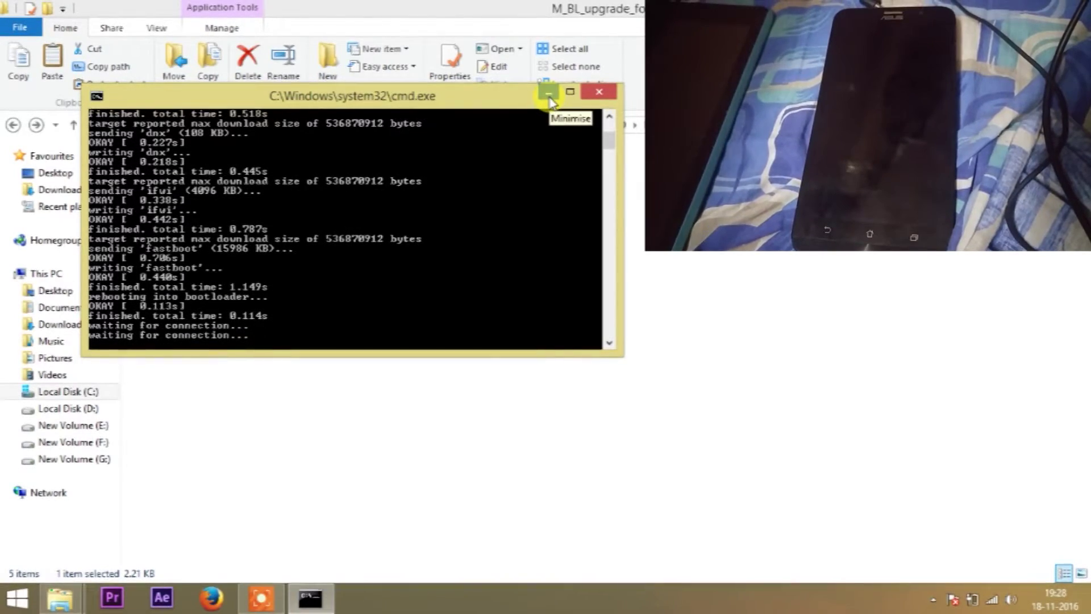
# Move the upgrade console aside during flashing, then close it when finished
pyautogui.moveTo(512, 107); pyautogui.dragTo(621, 186)
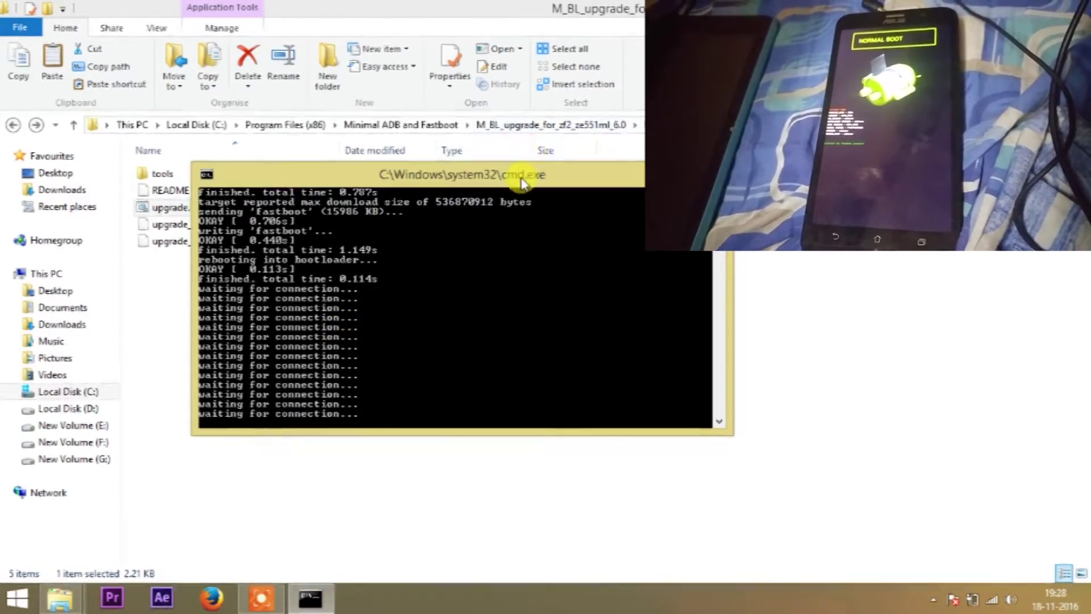
pyautogui.moveTo(523, 182); pyautogui.dragTo(567, 178)
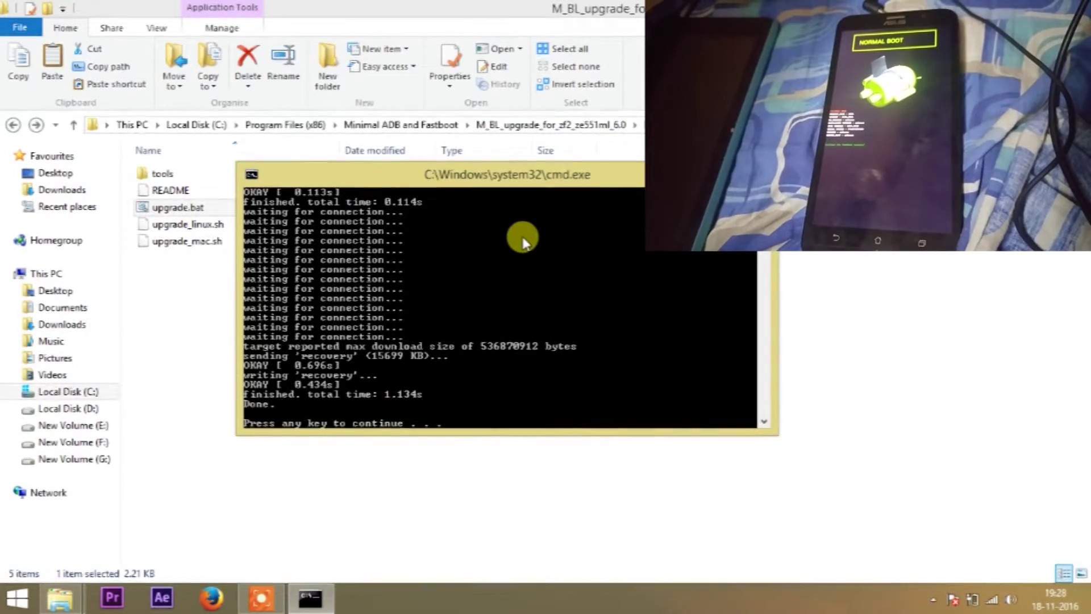
pyautogui.press('Return')
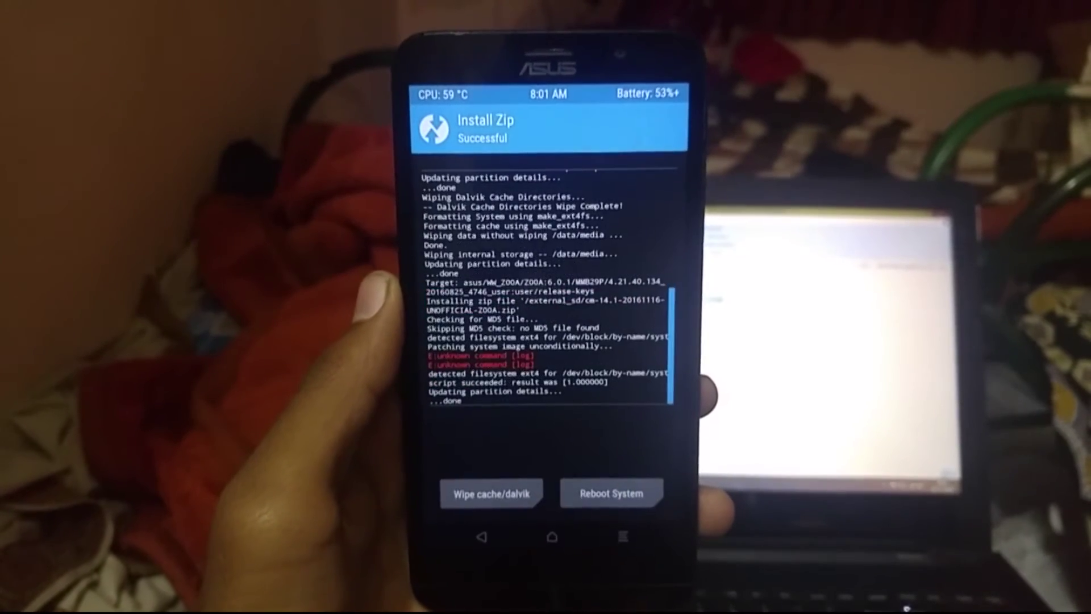
# Select open_gapps-x86-7.1-mini-20161117.zip in TWRP Install and swipe to flash it
pyautogui.click(490, 533)
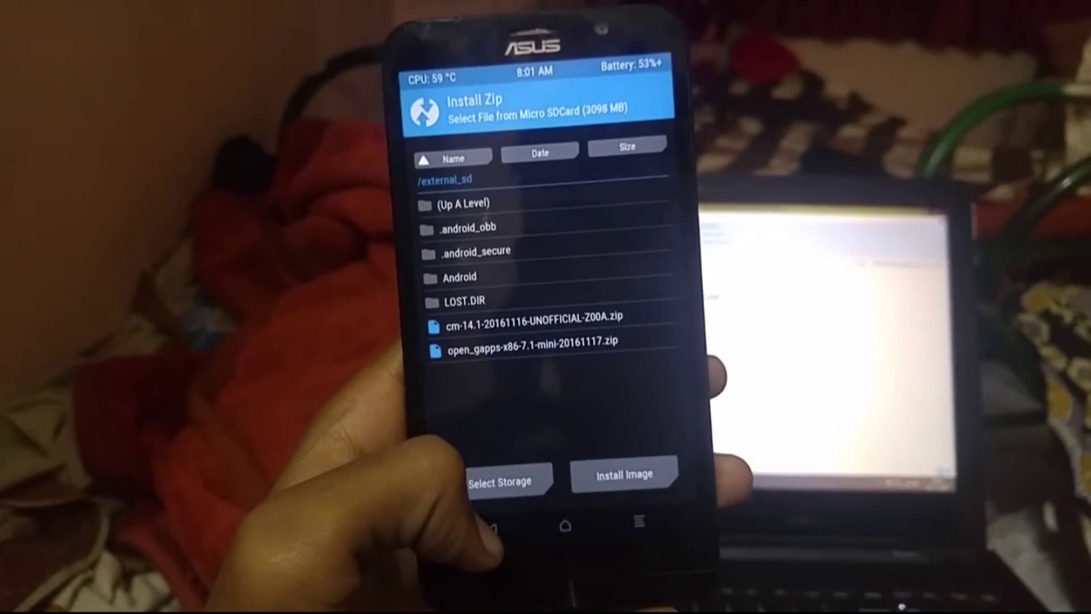
pyautogui.click(512, 430)
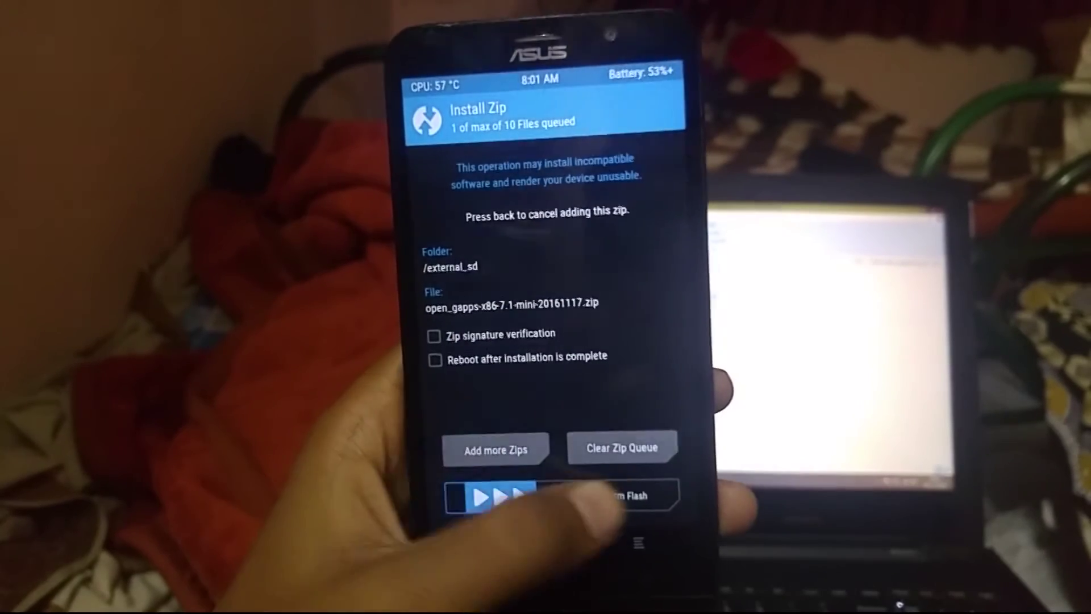
pyautogui.moveTo(501, 493); pyautogui.dragTo(665, 489)
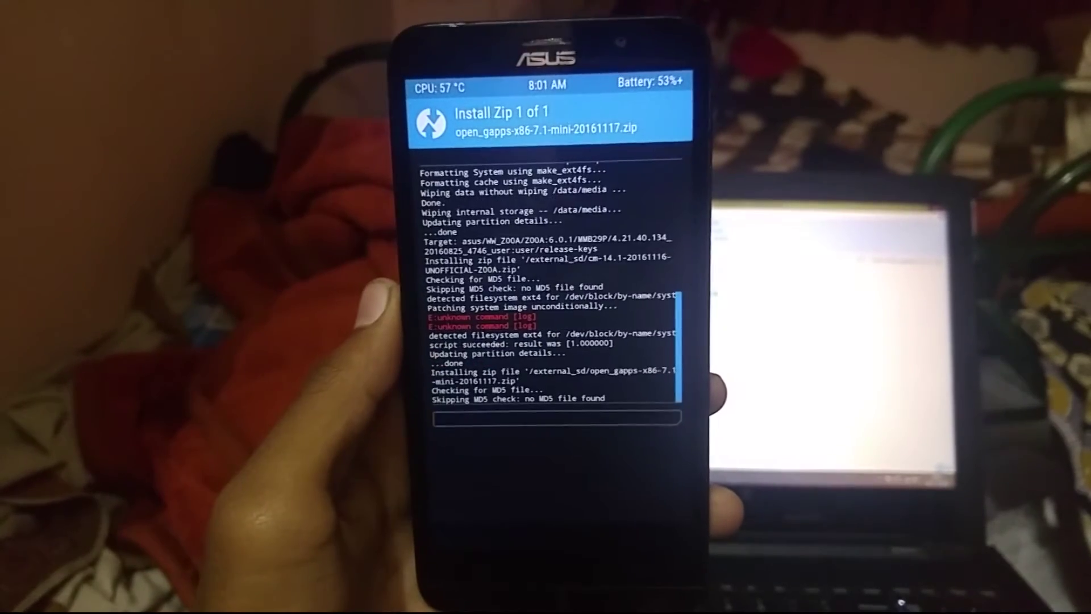